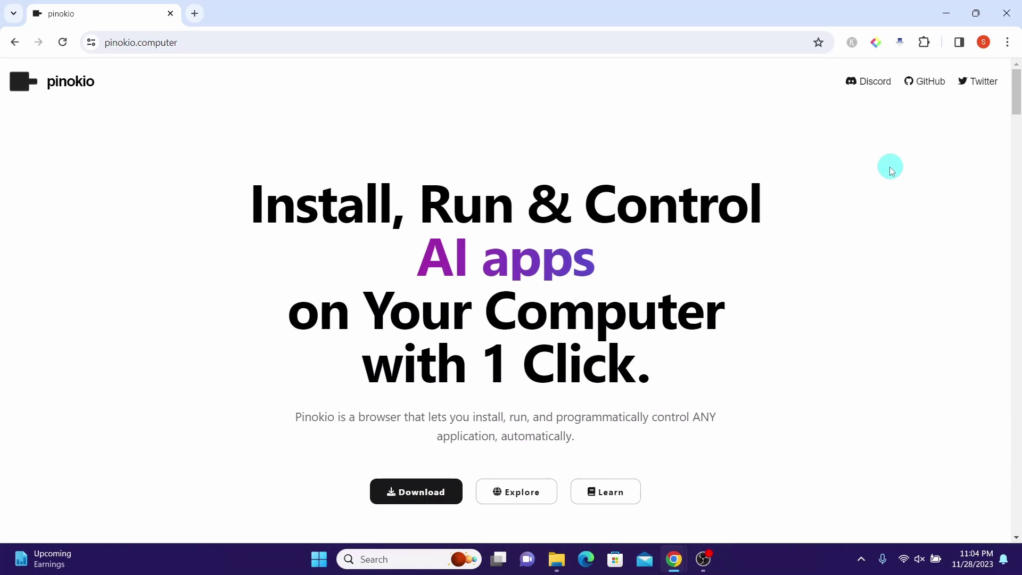
Step: Download the Pinokio for Windows installer zip from the docs' Windows instructions page
{"action": "left_click", "coordinate": [1017, 108]}
{"action": "left_click_drag", "start_coordinate": [1017, 108], "coordinate": [1015, 203]}
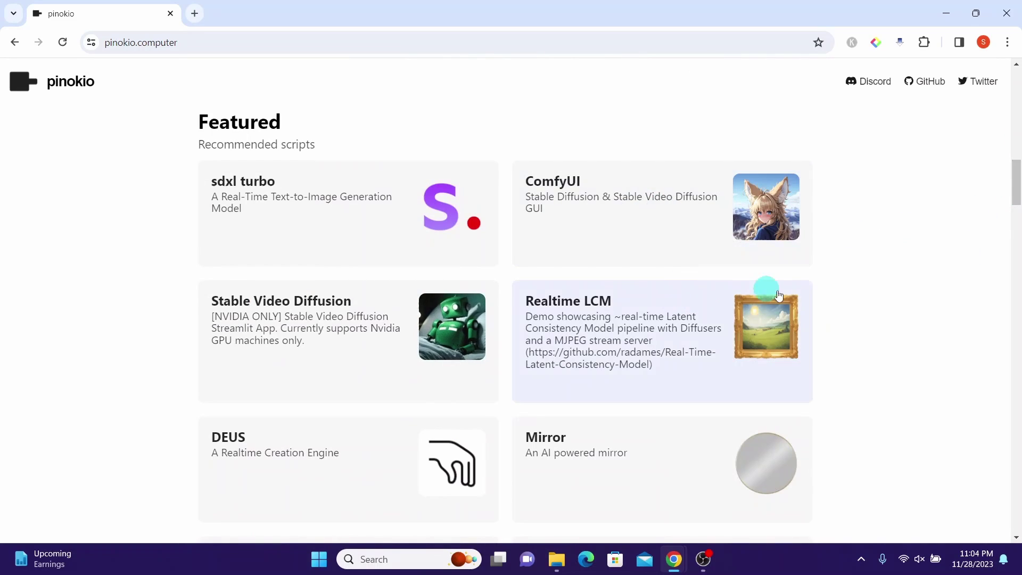
{"action": "left_click_drag", "start_coordinate": [1015, 175], "coordinate": [1015, 101]}
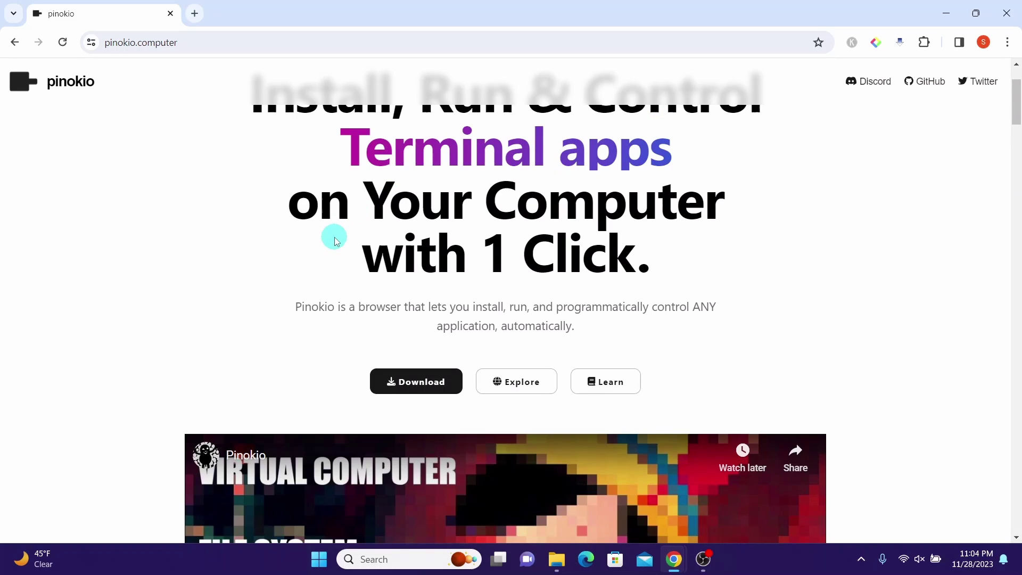
{"action": "left_click", "coordinate": [395, 388]}
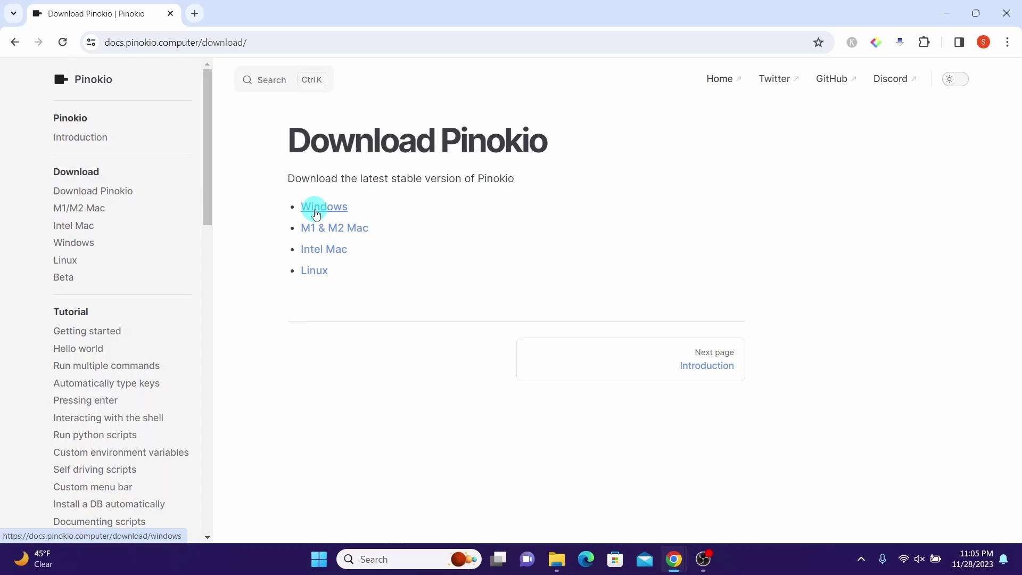
{"action": "left_click", "coordinate": [316, 213]}
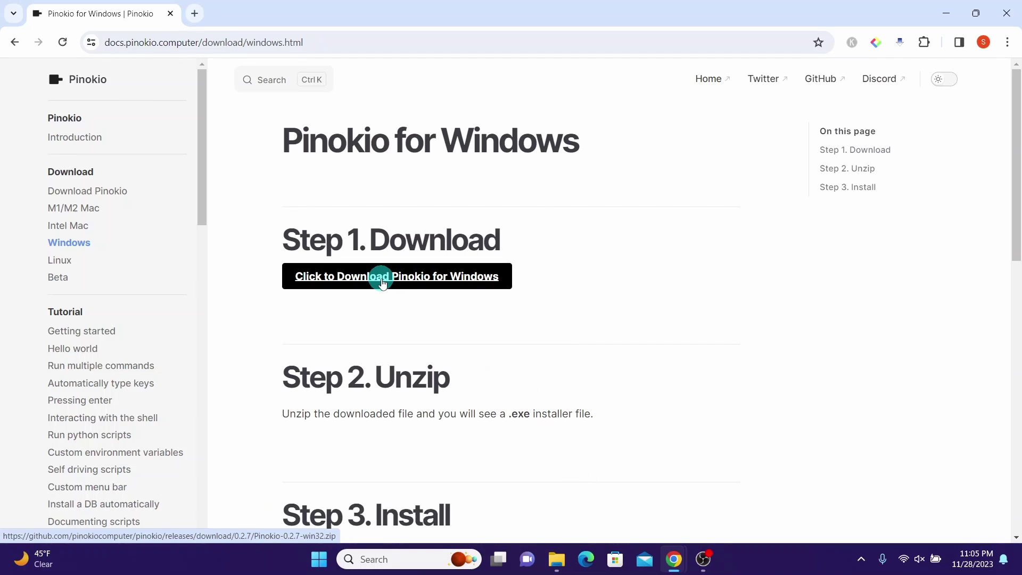
{"action": "left_click", "coordinate": [382, 282]}
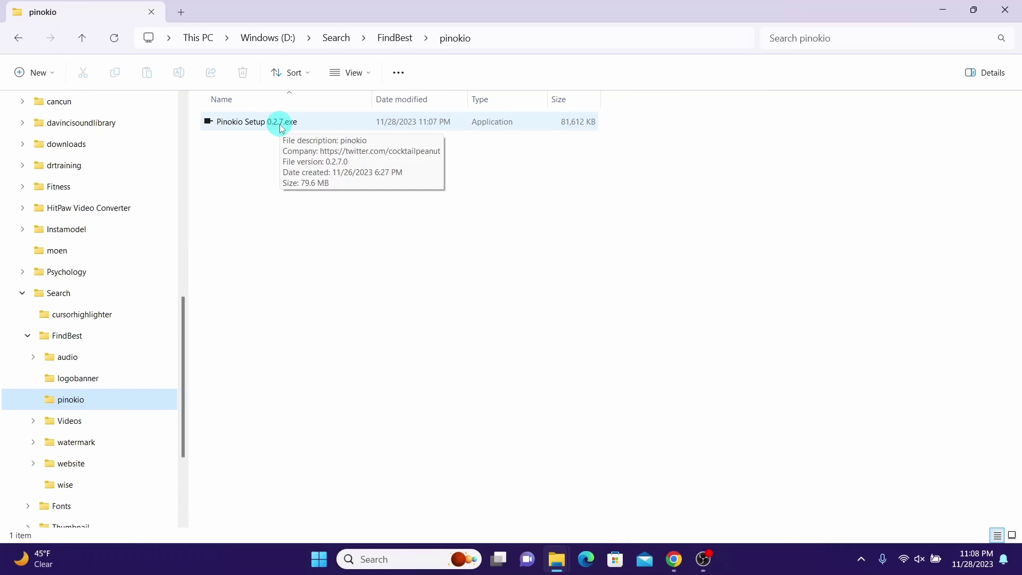
Step: Run Pinokio Setup 0.2.7.exe, allowing it past the SmartScreen warning
{"action": "double_click", "coordinate": [281, 126]}
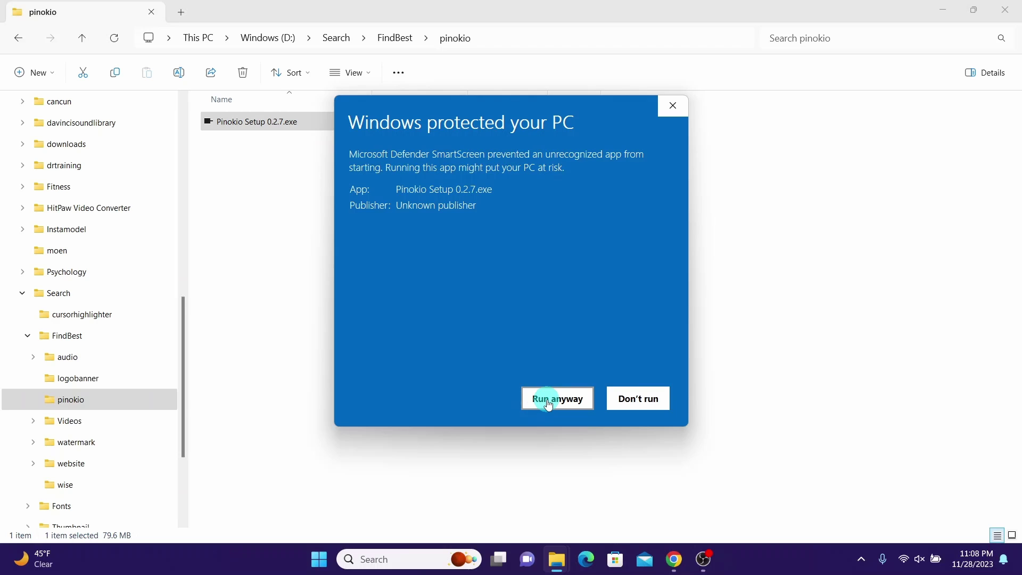
{"action": "left_click", "coordinate": [549, 405]}
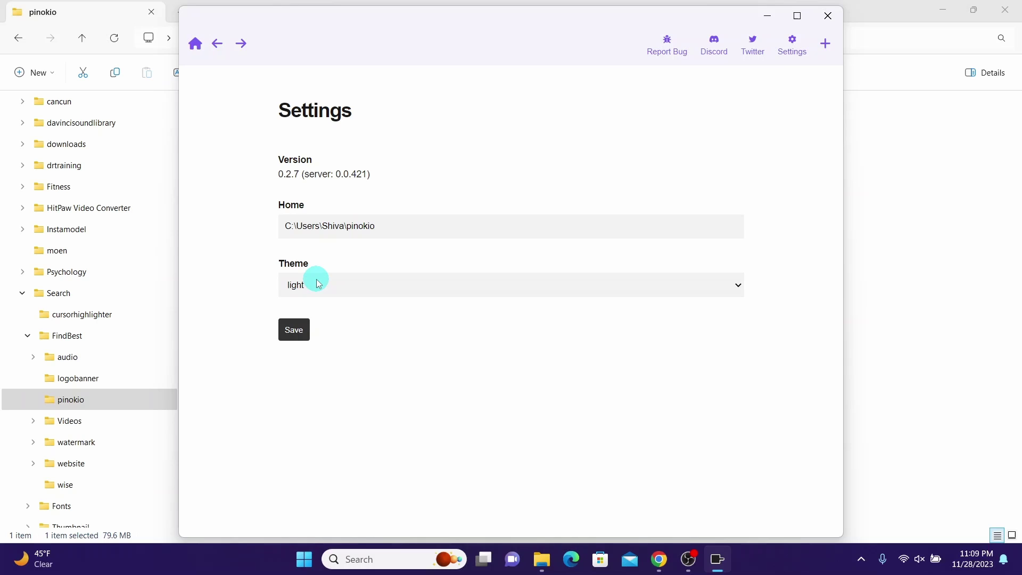
Step: Save Pinokio's settings with the default home folder and light theme
{"action": "left_click", "coordinate": [580, 294]}
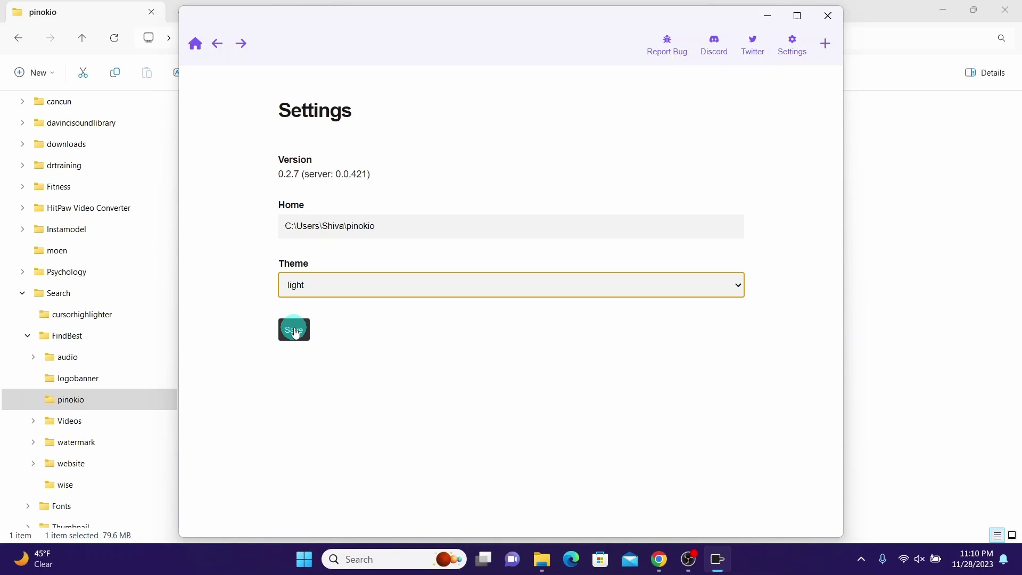
{"action": "left_click", "coordinate": [294, 330]}
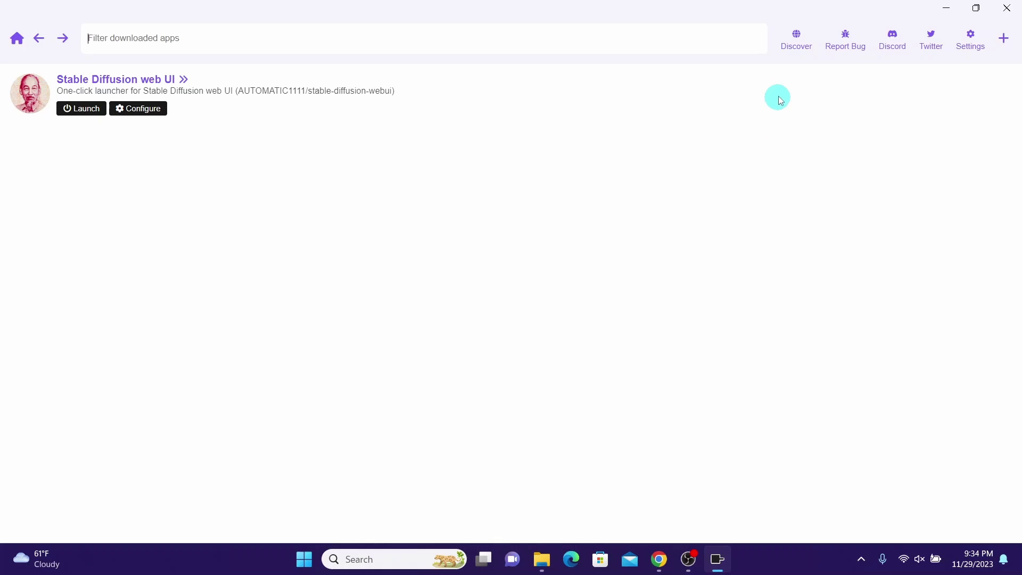
Step: Download FaceFusion from Discover and install its CPU version
{"action": "left_click", "coordinate": [798, 45]}
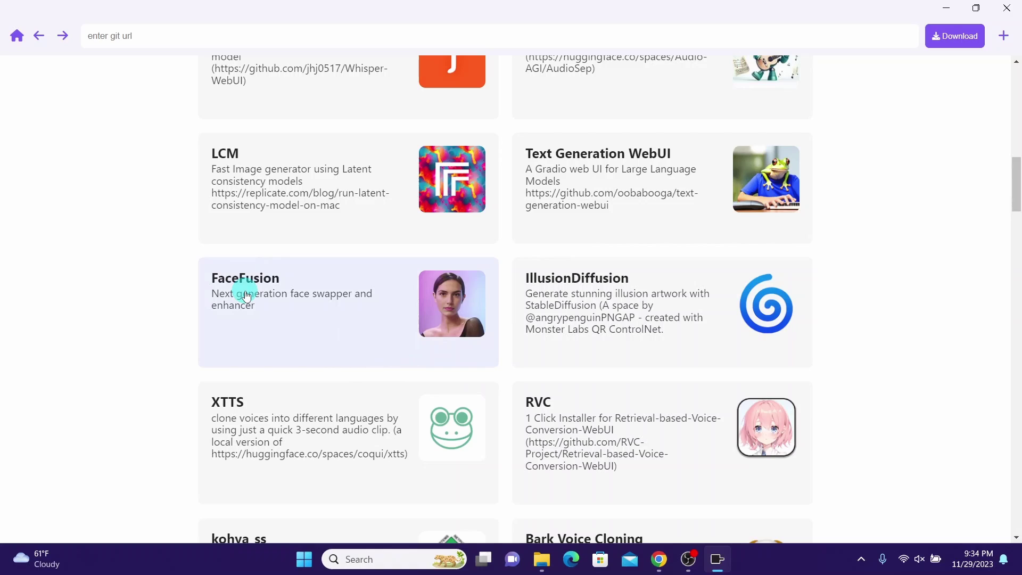
{"action": "left_click", "coordinate": [246, 296]}
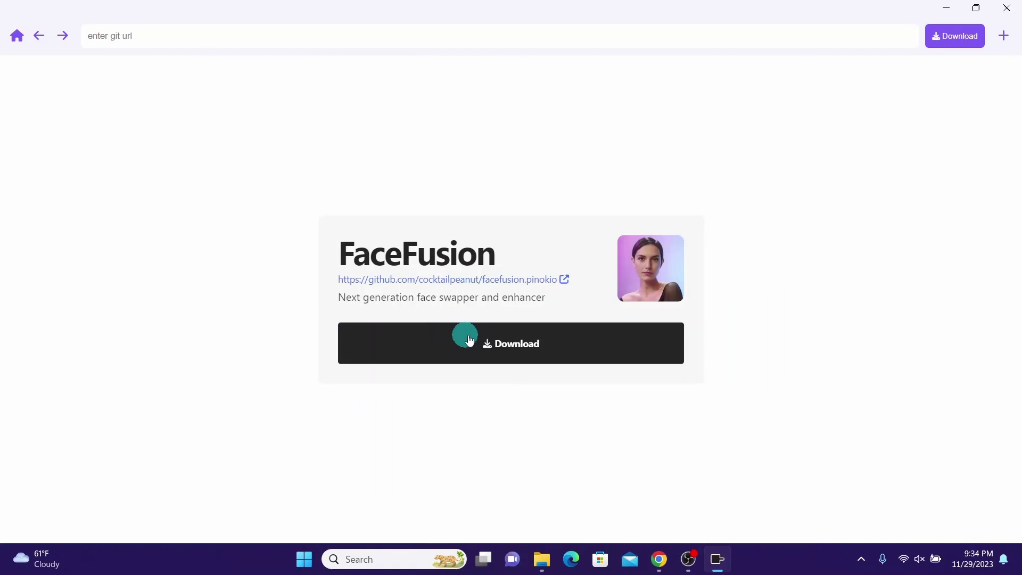
{"action": "left_click", "coordinate": [502, 344]}
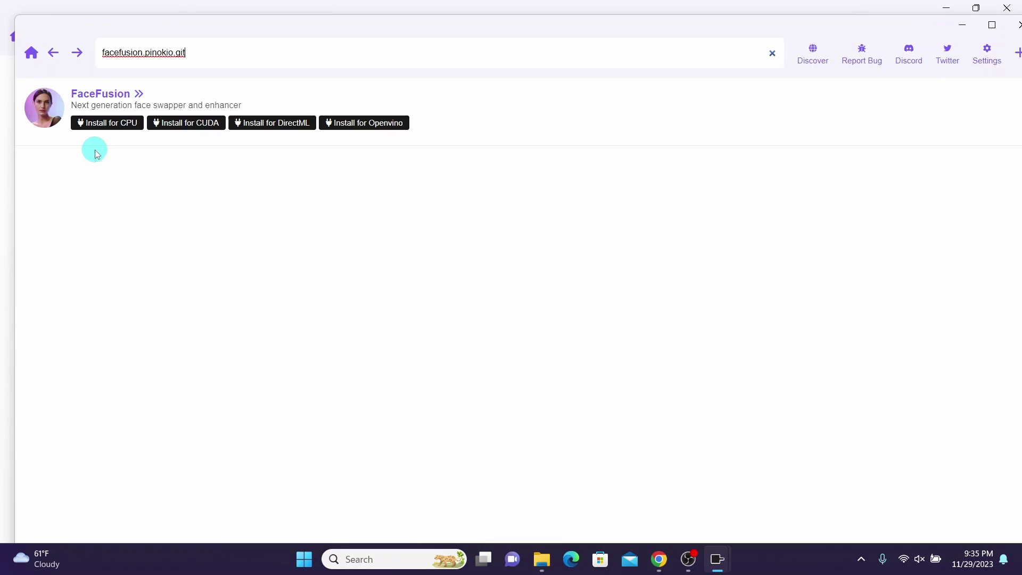
{"action": "left_click", "coordinate": [104, 123]}
{"action": "left_click", "coordinate": [521, 472]}
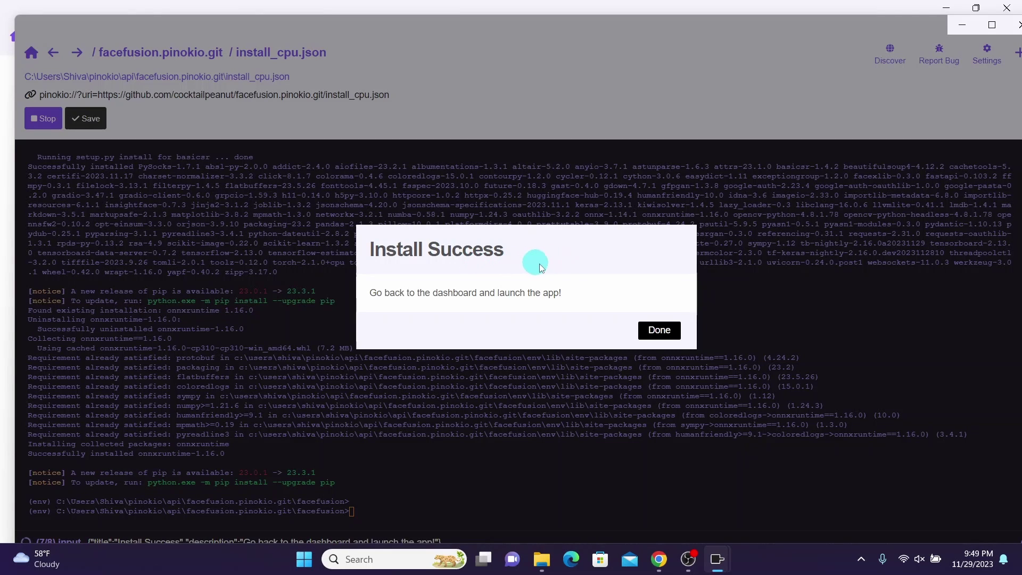
Step: Dismiss Install Success and launch FaceFusion in Normal Mode
{"action": "left_click", "coordinate": [655, 333]}
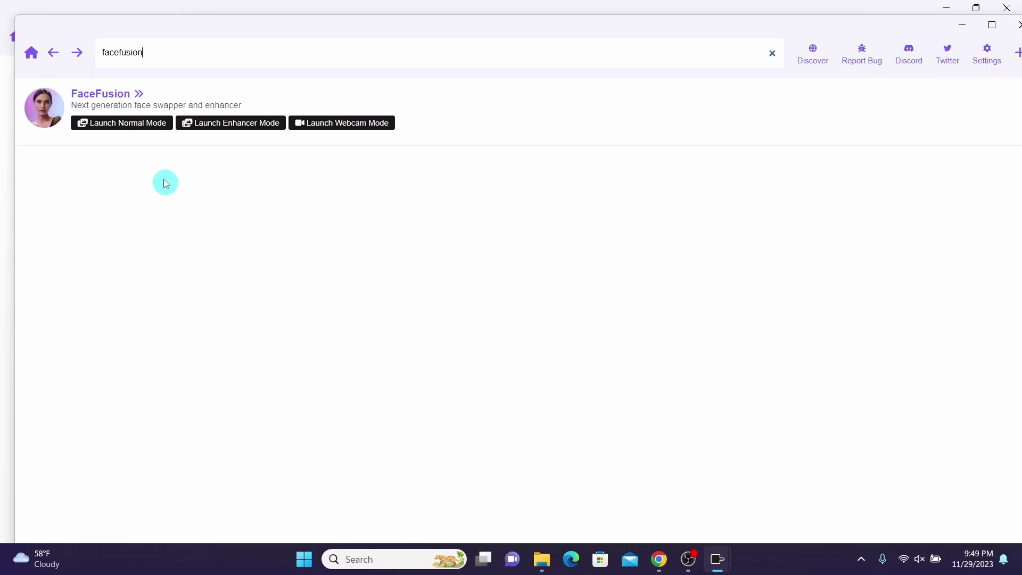
{"action": "left_click", "coordinate": [122, 122]}
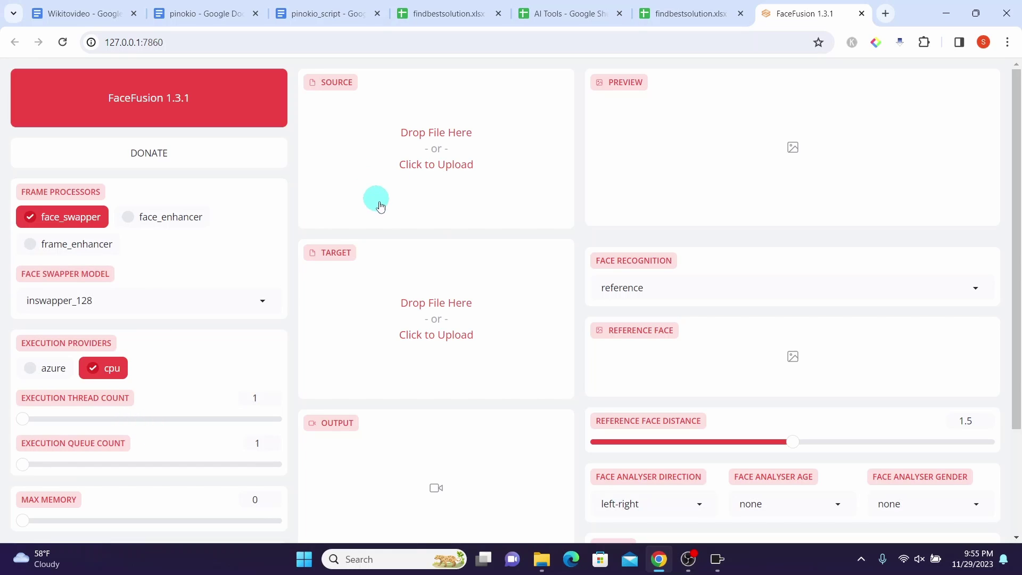
Step: Upload altman.jpg as the source face and the angry businessman .mov as the target
{"action": "left_click", "coordinate": [447, 167]}
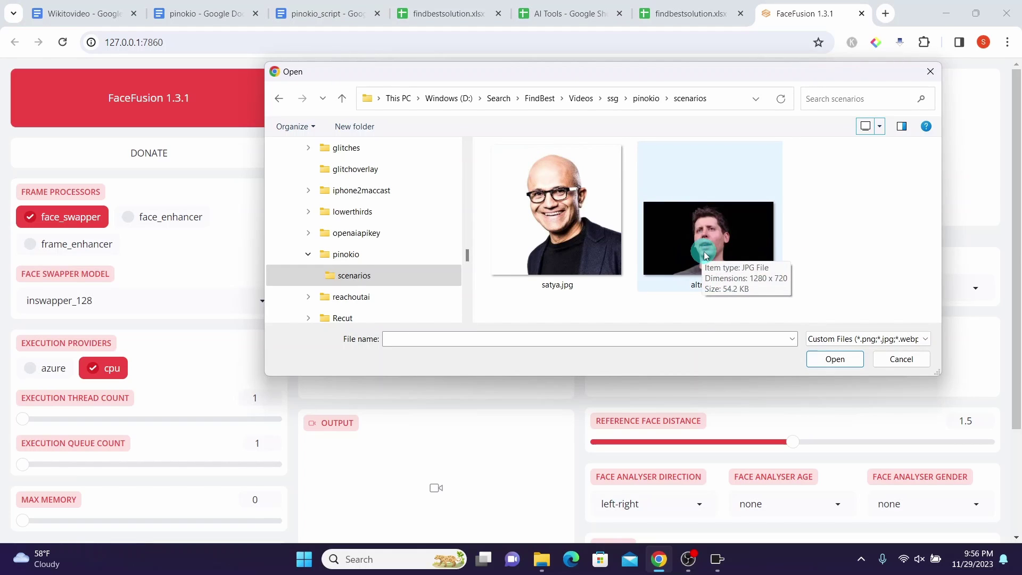
{"action": "double_click", "coordinate": [705, 256]}
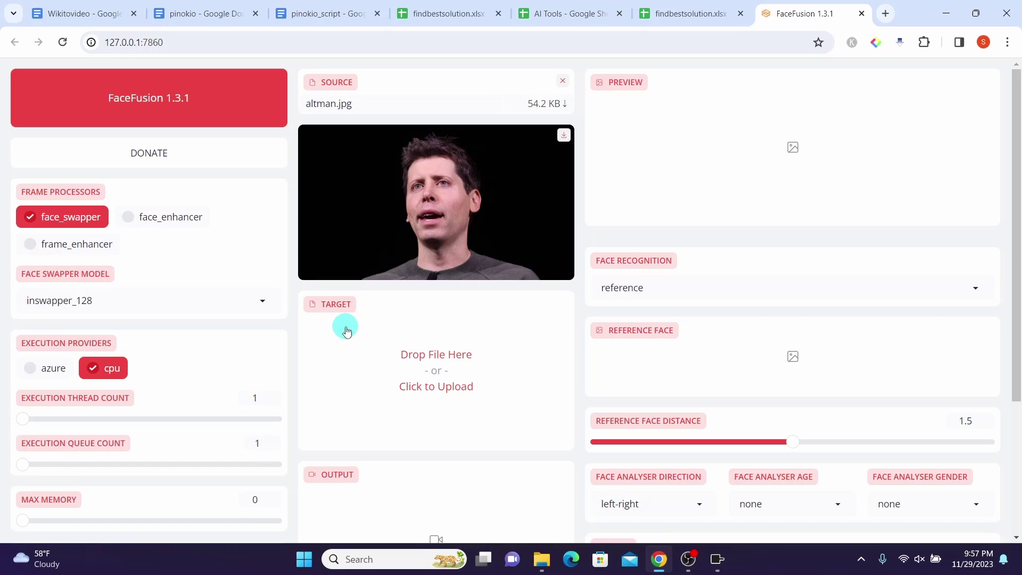
{"action": "left_click", "coordinate": [426, 390]}
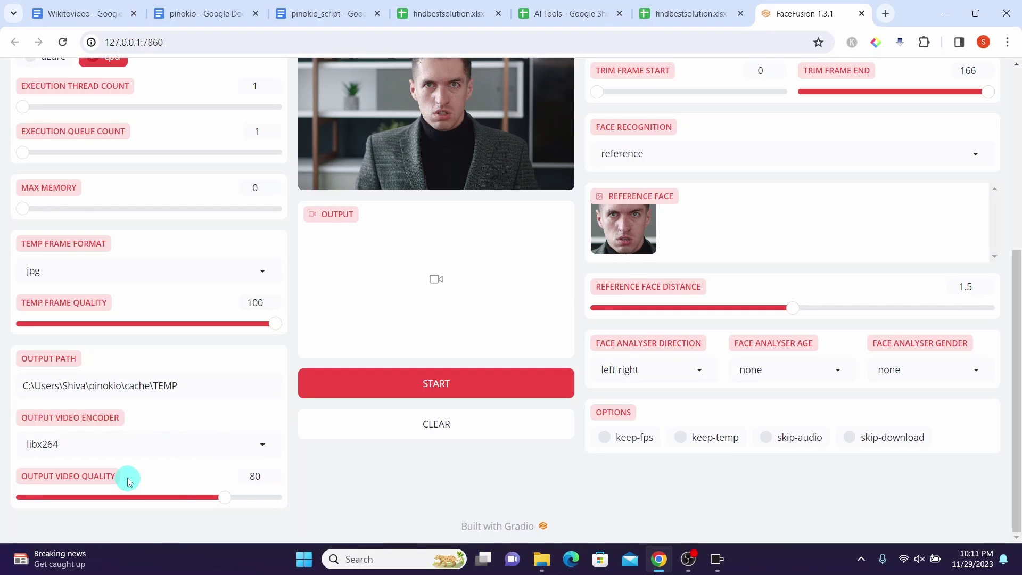
Step: Keep libx264 as the output video encoder
{"action": "left_click", "coordinate": [262, 445]}
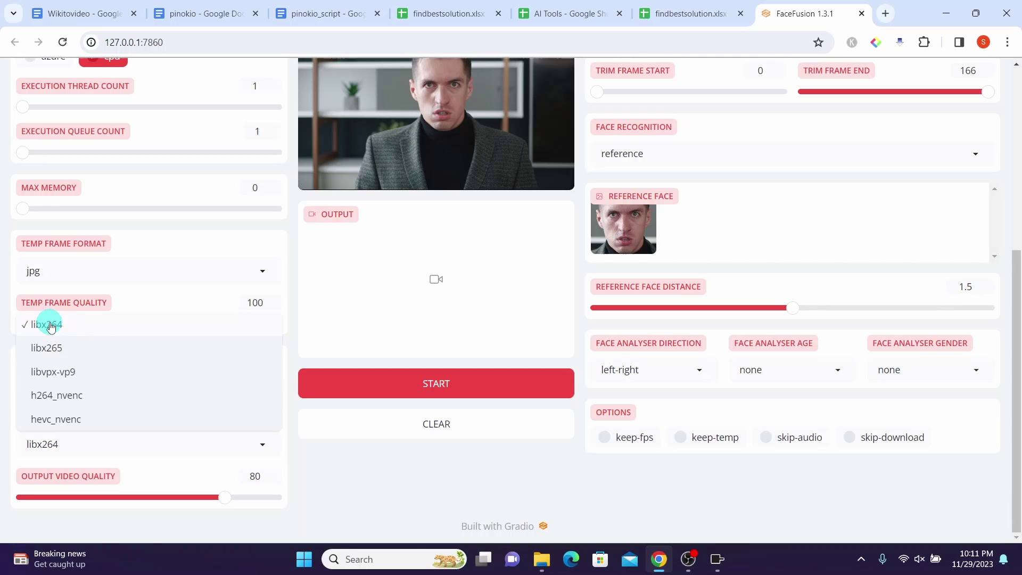
{"action": "left_click", "coordinate": [51, 326]}
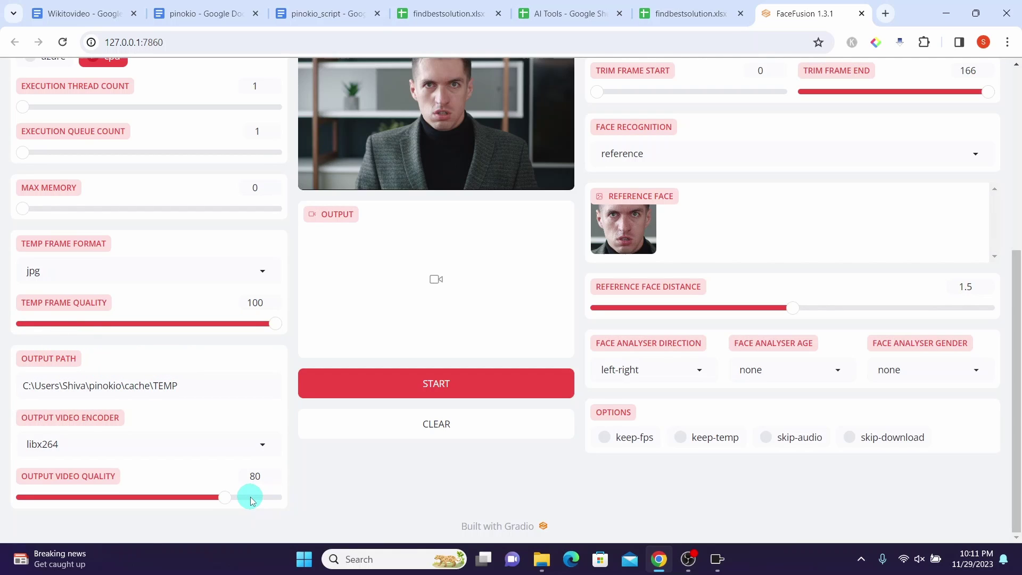
{"action": "scroll", "coordinate": [599, 348], "scroll_direction": "up", "scroll_amount": 6}
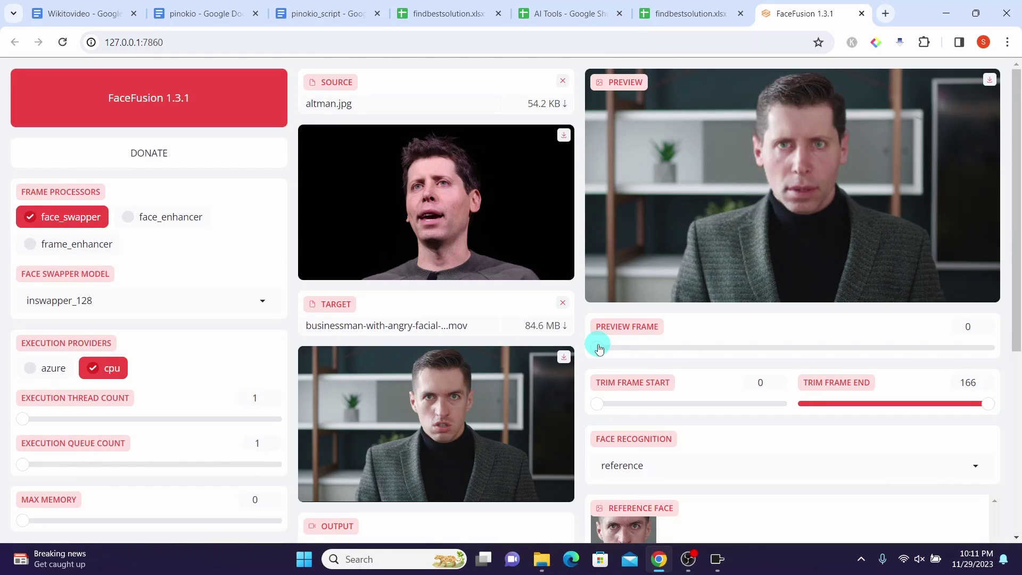
Step: Move the preview to a later frame and set Face Analyser Gender to male
{"action": "left_click_drag", "start_coordinate": [599, 348], "coordinate": [650, 348]}
{"action": "scroll", "coordinate": [899, 396], "scroll_direction": "down", "scroll_amount": 6}
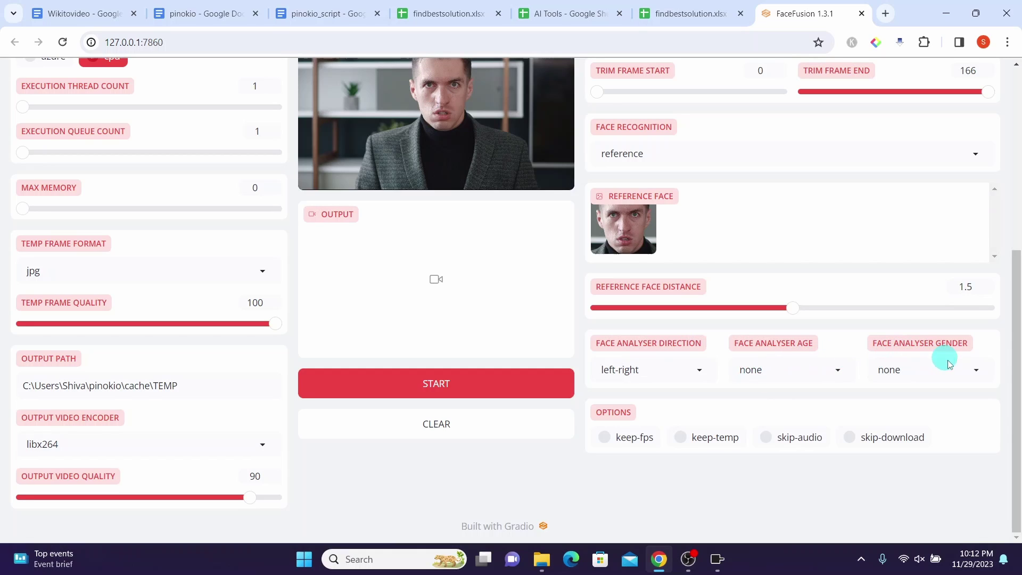
{"action": "left_click", "coordinate": [976, 370]}
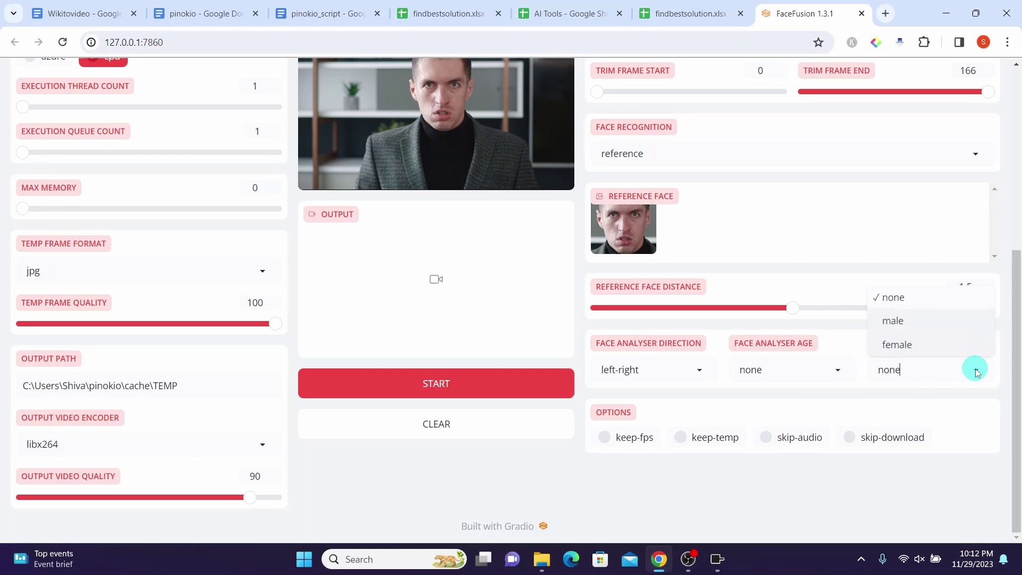
{"action": "left_click", "coordinate": [893, 321]}
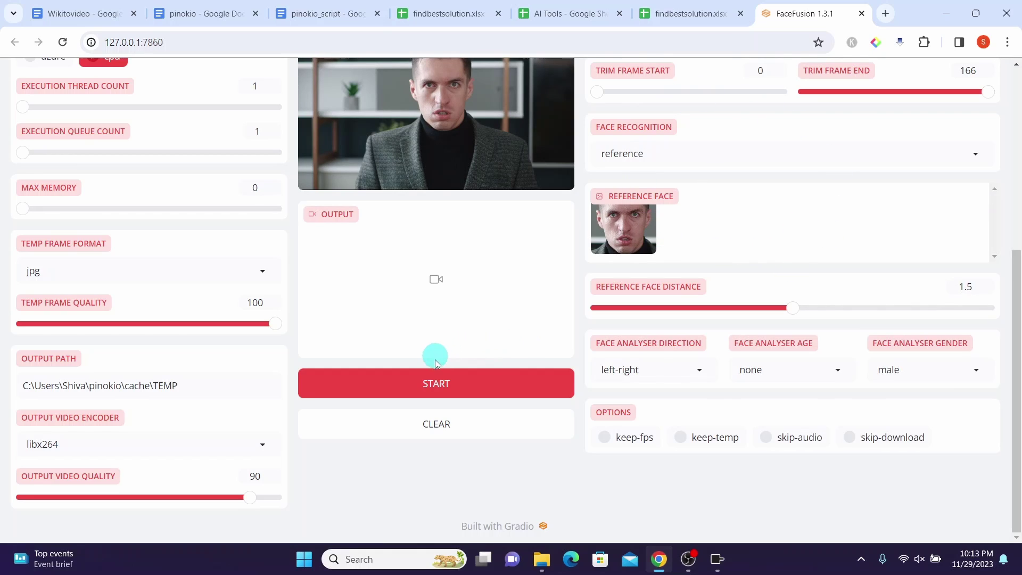
Step: Start rendering the face-swapped output video
{"action": "left_click", "coordinate": [436, 389]}
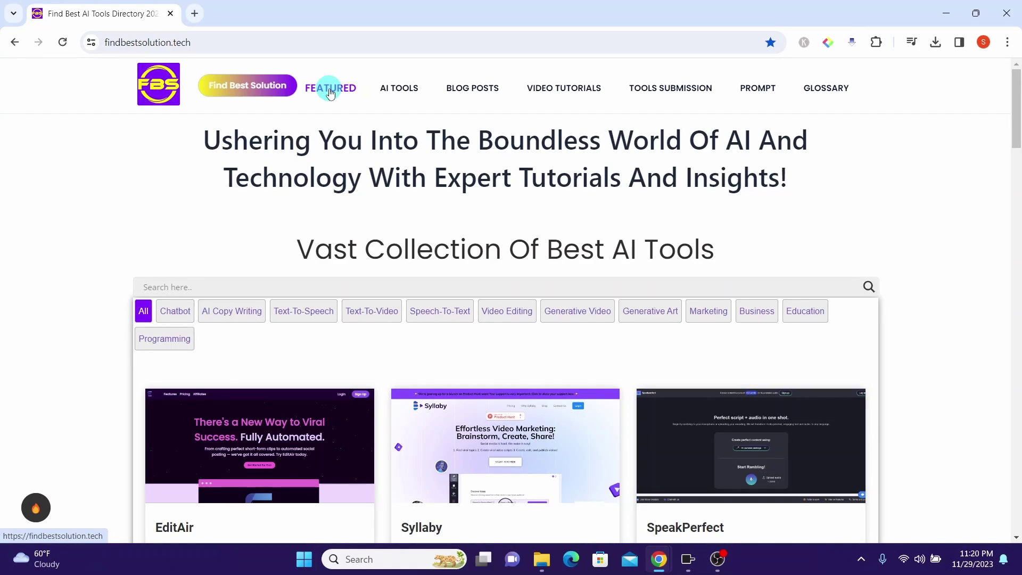
Step: Navigate via Featured and AI Tools to the Video Tutorials page
{"action": "left_click", "coordinate": [330, 92]}
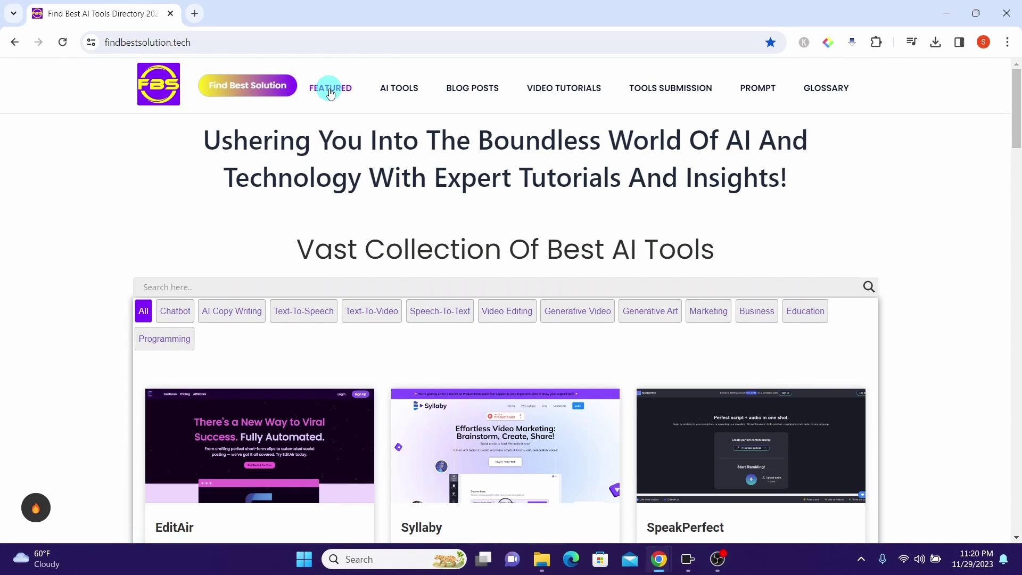
{"action": "left_click", "coordinate": [400, 90]}
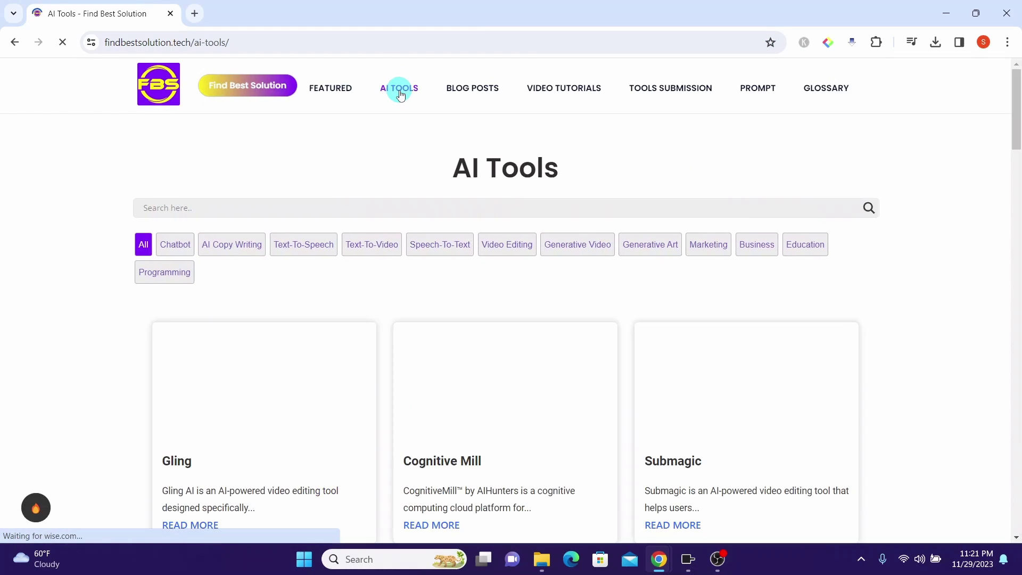
{"action": "left_click", "coordinate": [531, 91]}
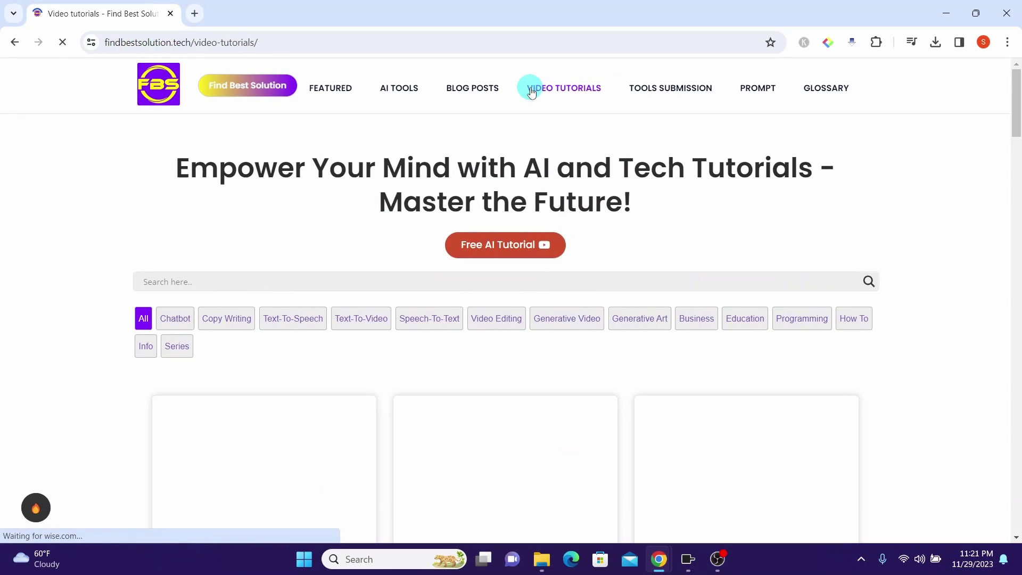